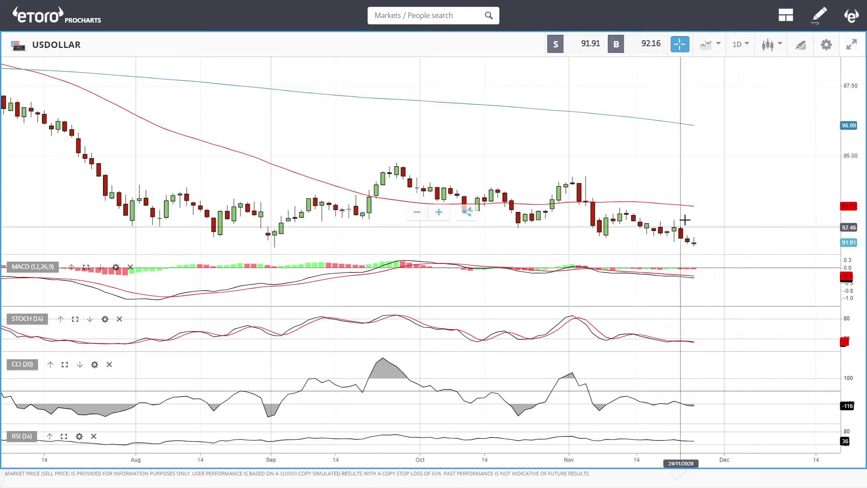
# - Change the USDOLLAR chart's periodicity to 4 Hour
pyautogui.scroll(-3, 715, 215)
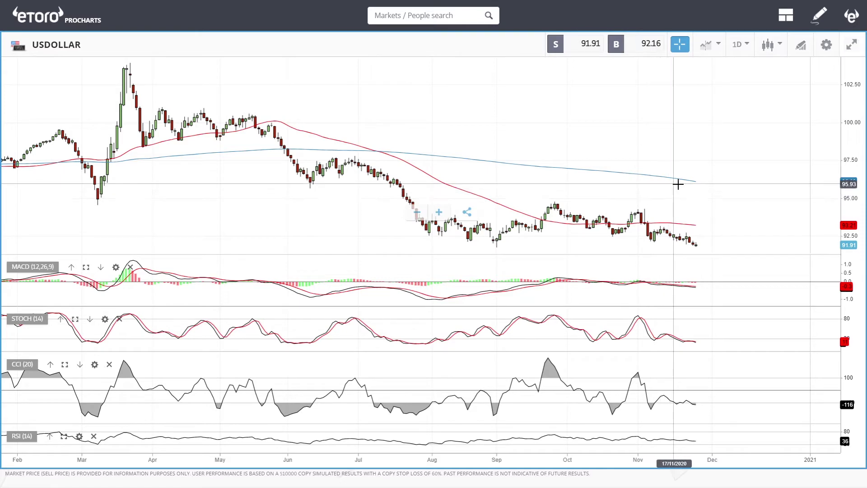
pyautogui.scroll(4, 731, 237)
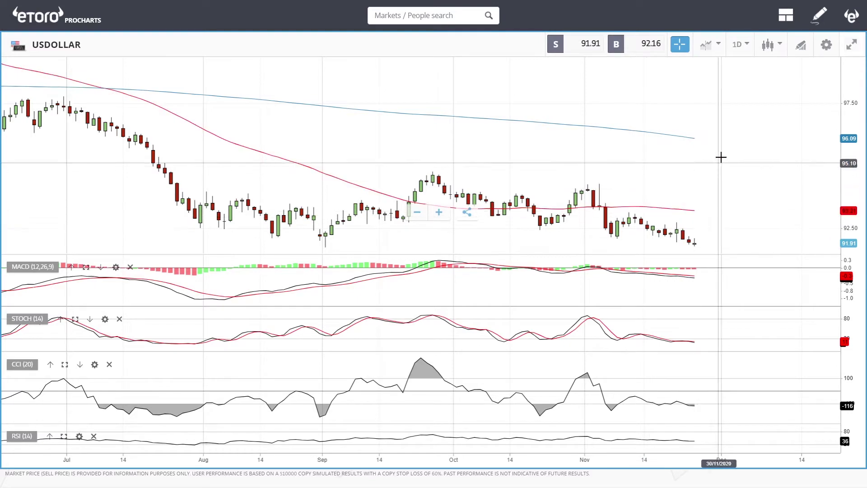
pyautogui.click(740, 44)
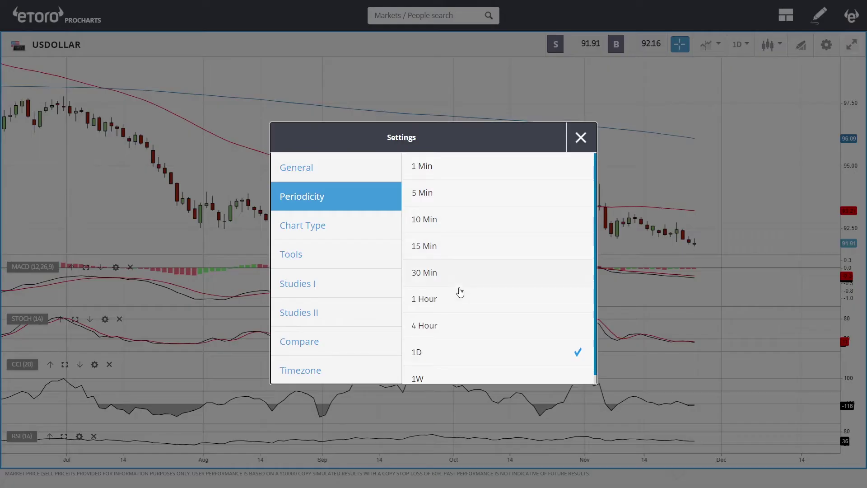
pyautogui.click(449, 325)
pyautogui.click(579, 136)
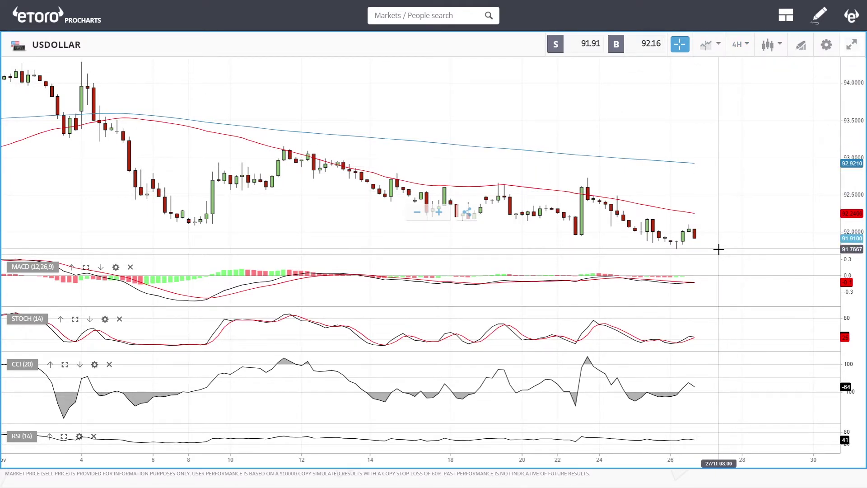
# - Find the OIL market with the search "oi", load its chart and set the periodicity to 1D
pyautogui.scroll(-10, 718, 248)
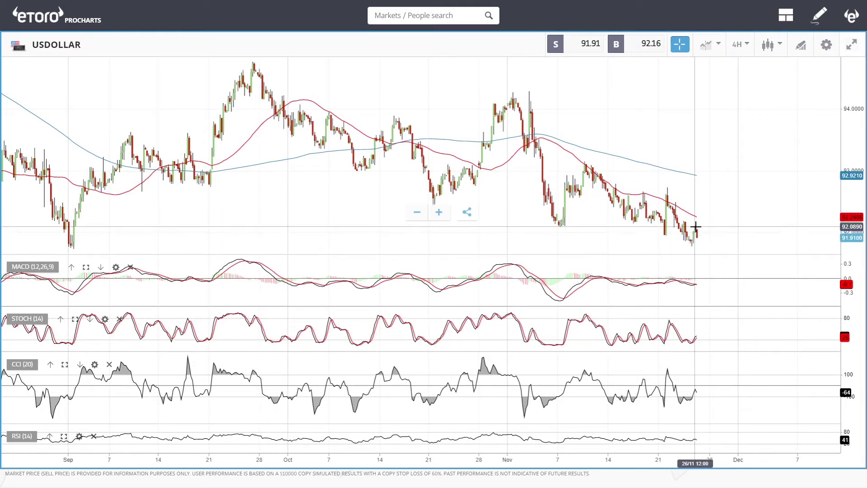
pyautogui.scroll(3, 699, 236)
pyautogui.scroll(2, 699, 235)
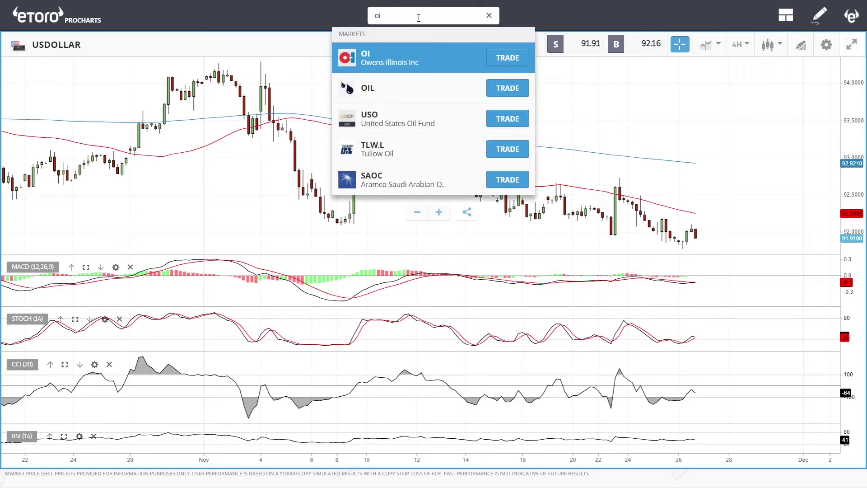
pyautogui.click(377, 58)
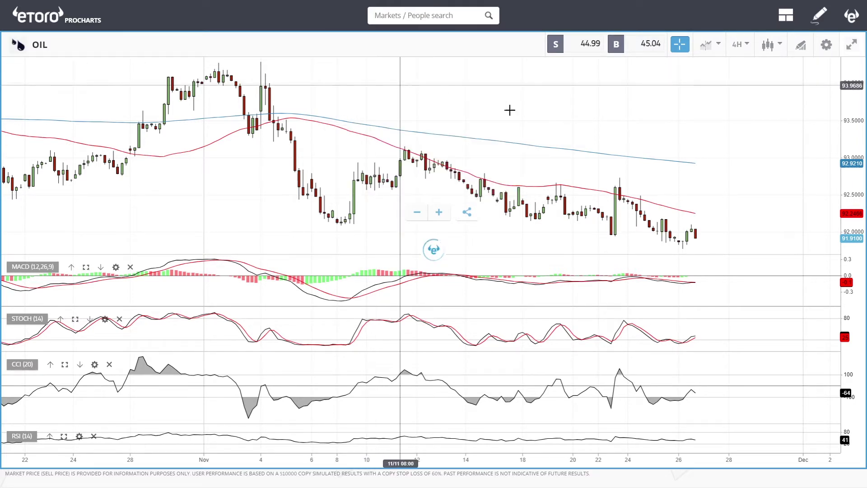
pyautogui.click(738, 45)
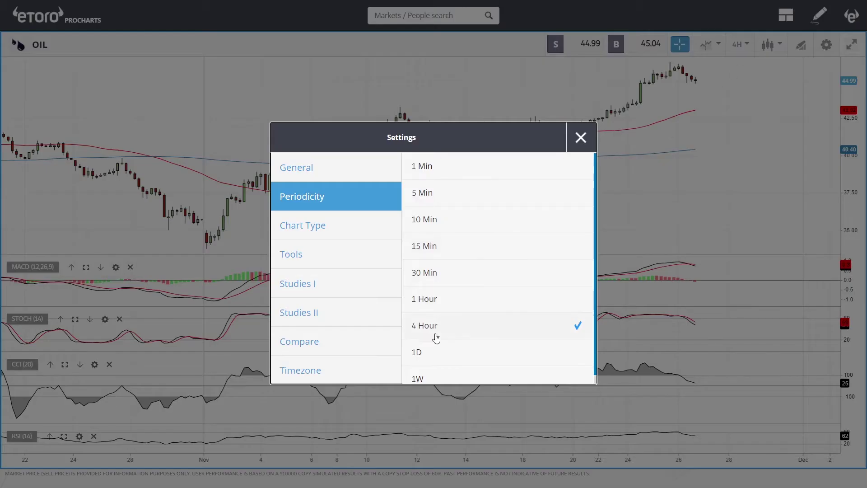
pyautogui.click(582, 137)
# - Examine the daily OIL chart's latest candles, moving averages and longer-term price history
pyautogui.scroll(5, 720, 158)
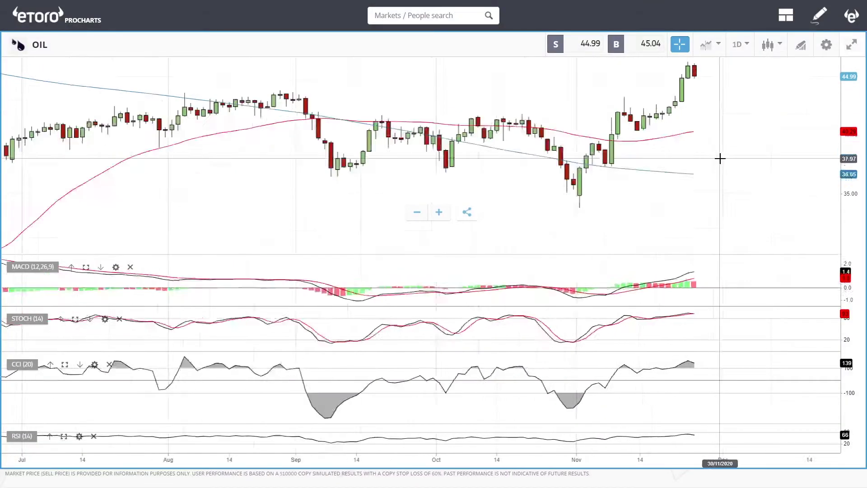
pyautogui.scroll(3, 720, 143)
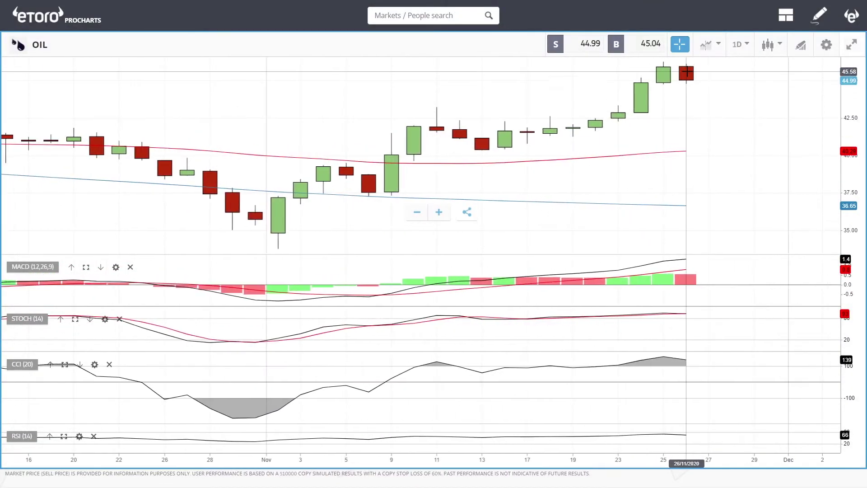
pyautogui.scroll(-4, 731, 99)
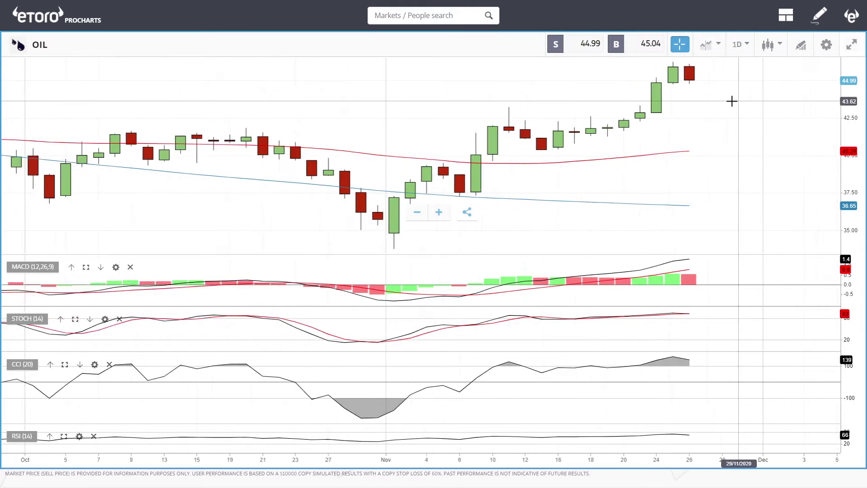
pyautogui.scroll(-4, 732, 100)
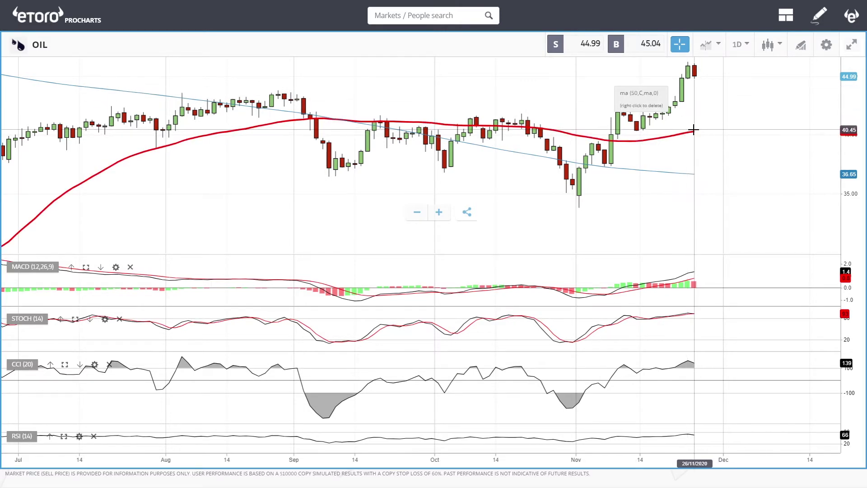
pyautogui.scroll(-3, 747, 99)
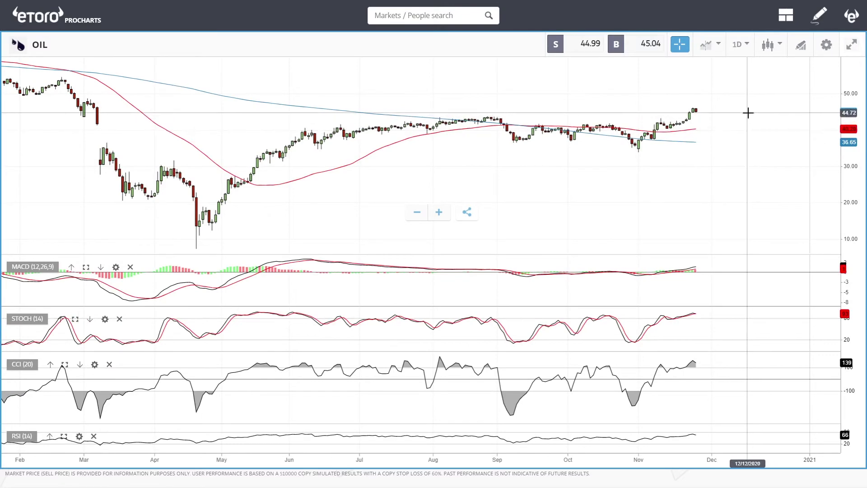
pyautogui.moveTo(747, 112); pyautogui.dragTo(700, 143)
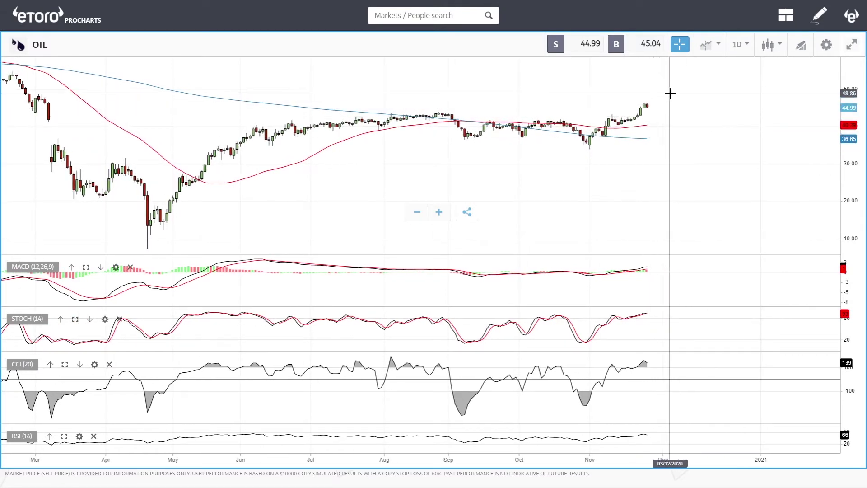
pyautogui.scroll(3, 666, 90)
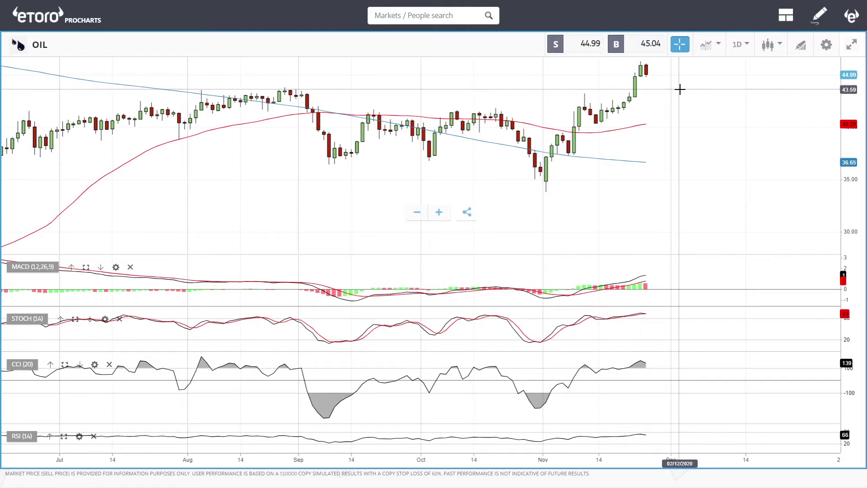
pyautogui.scroll(-3, 676, 98)
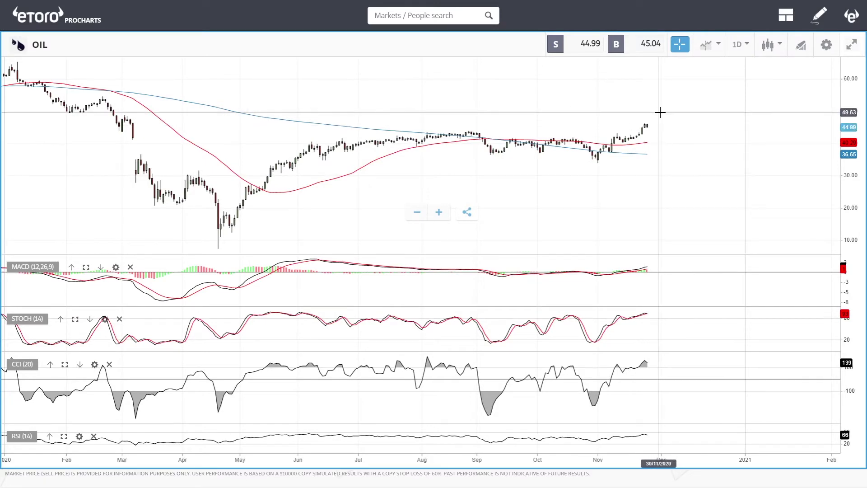
pyautogui.scroll(3, 678, 132)
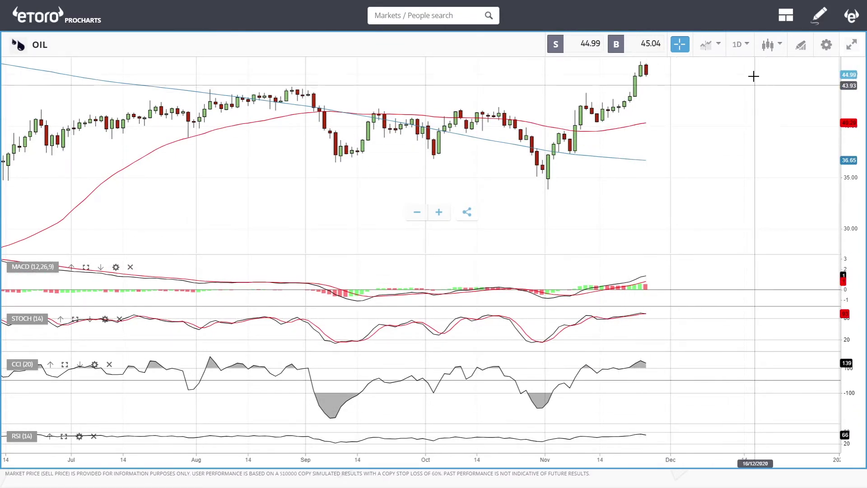
# - Change the OIL chart's periodicity to 4 Hour
pyautogui.click(743, 47)
pyautogui.click(456, 331)
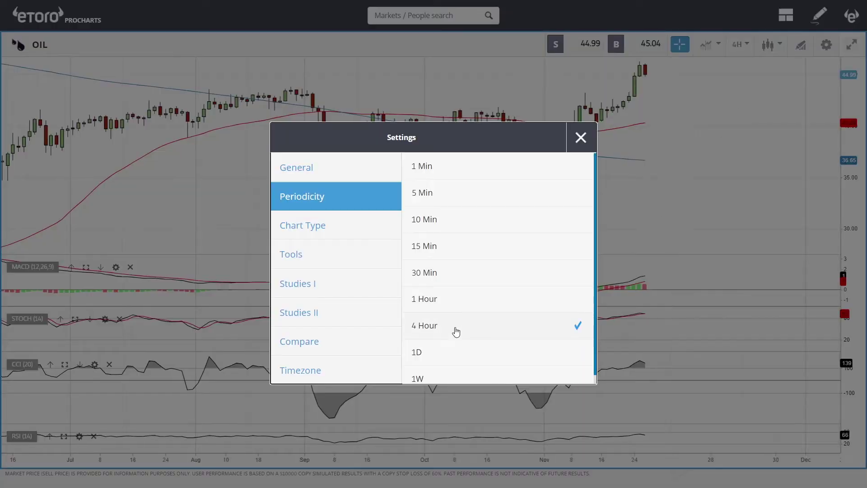
pyautogui.click(580, 133)
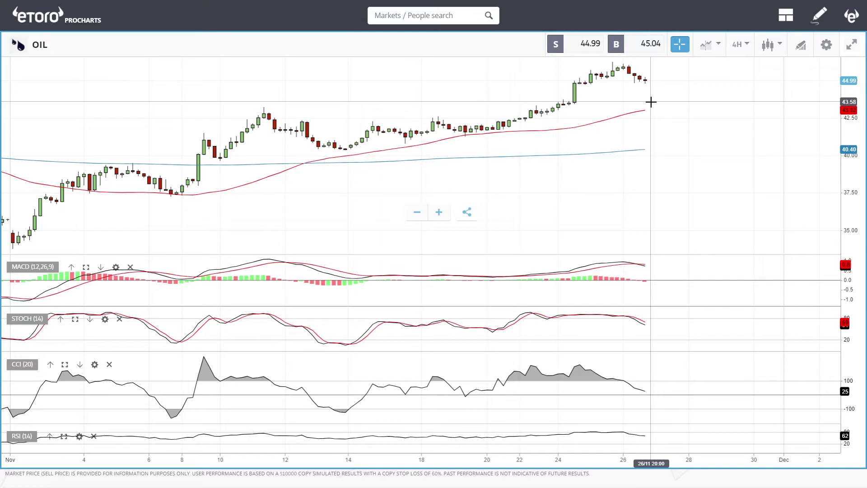
# - Find the COPPER market with the search "cop", load its chart and set the periodicity to 1D
pyautogui.scroll(-3, 692, 91)
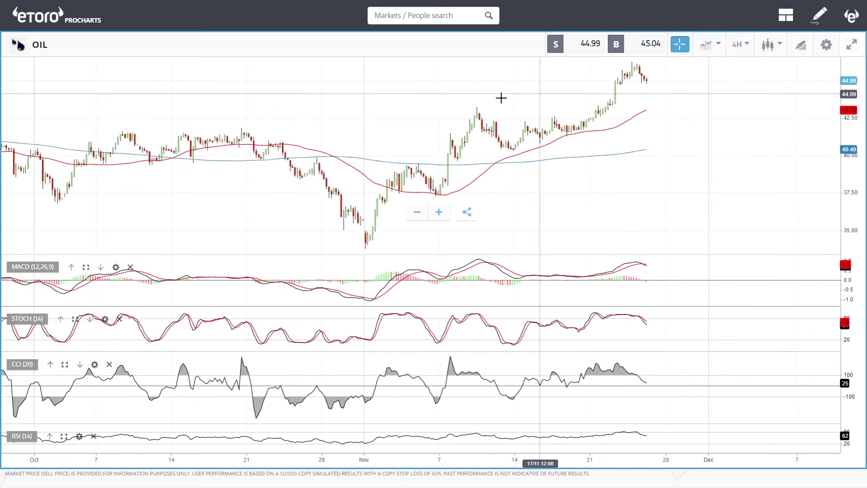
pyautogui.click(421, 17)
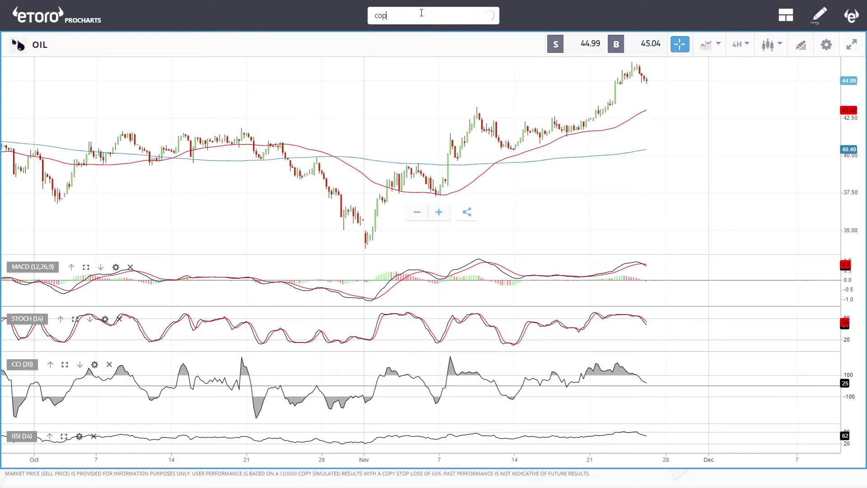
pyautogui.click(379, 114)
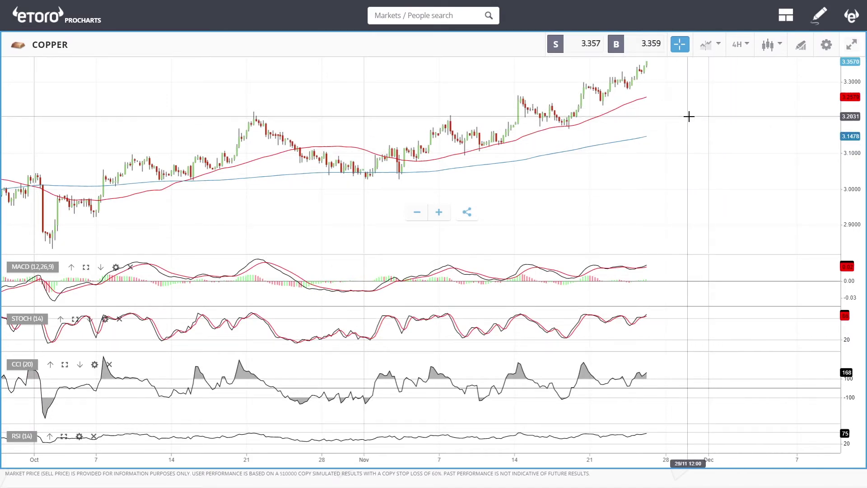
pyautogui.scroll(4, 689, 116)
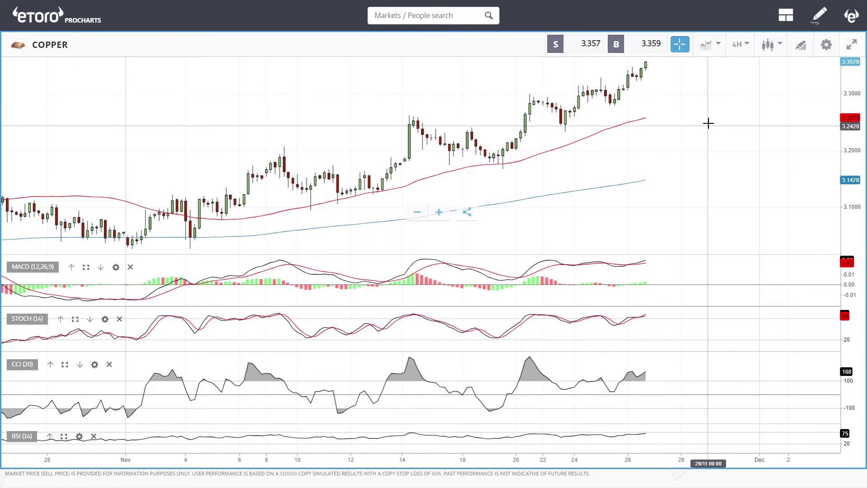
pyautogui.doubleClick(738, 108)
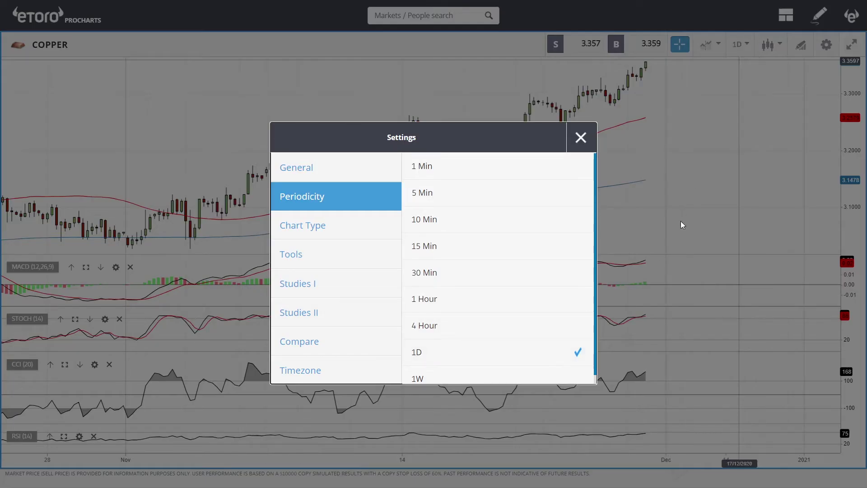
pyautogui.click(581, 137)
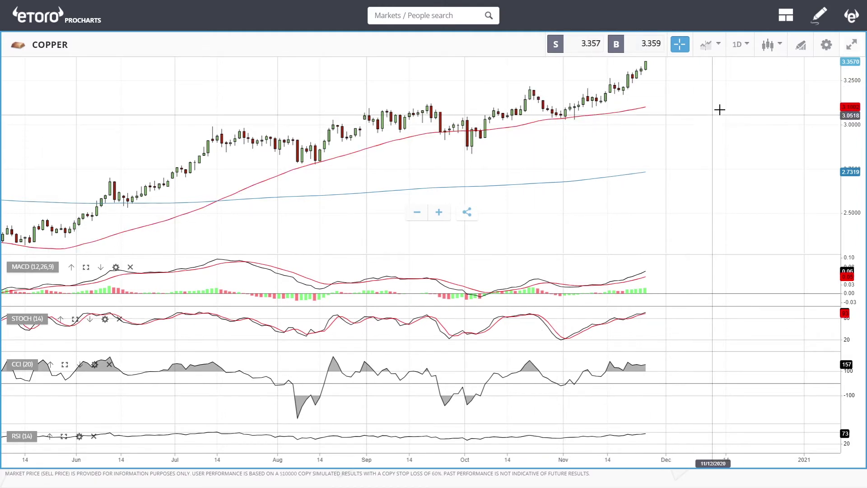
# - Change the COPPER chart's periodicity to 1 Hour
pyautogui.click(740, 44)
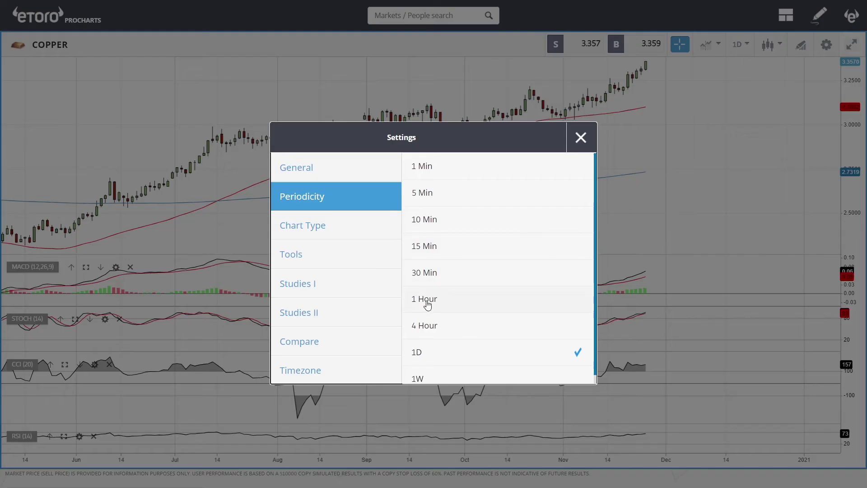
pyautogui.click(581, 137)
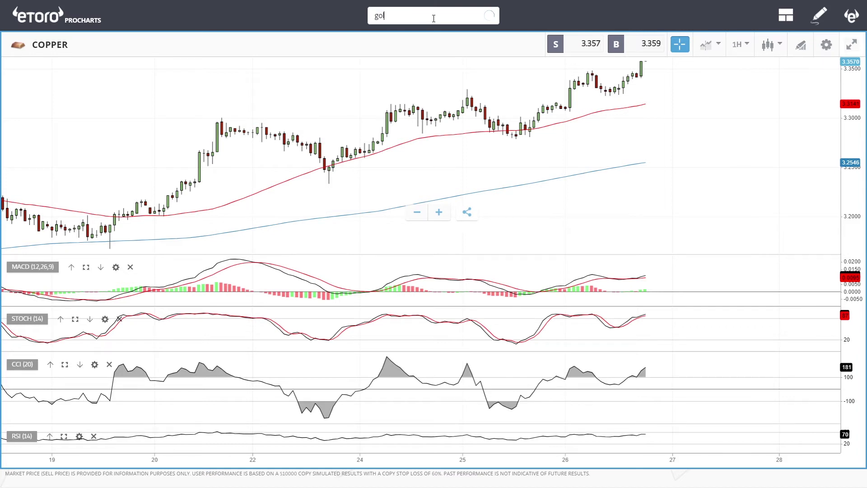
# - Find the GOLD market with the search "gold", load its chart and set the periodicity to 1D
pyautogui.write('ld')
pyautogui.click(384, 58)
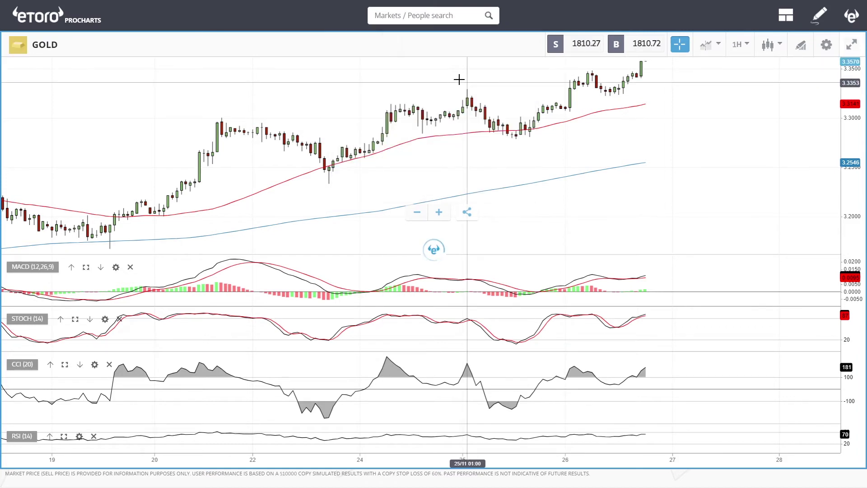
pyautogui.click(740, 44)
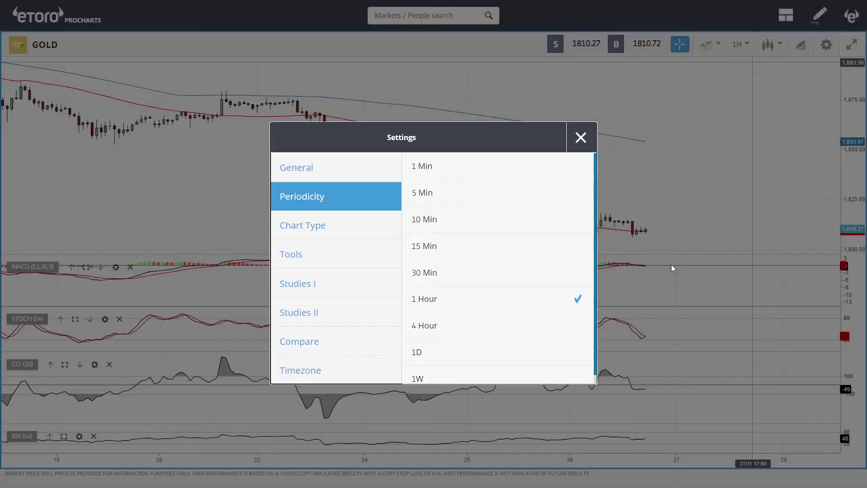
pyautogui.click(582, 138)
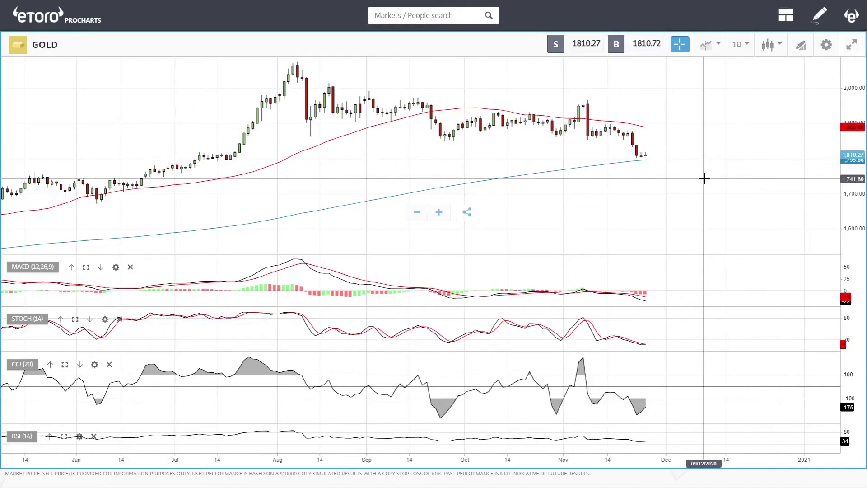
# - Examine the daily GOLD chart's recent candles against the moving averages, the longer-term trend and the indicators
pyautogui.scroll(2, 705, 178)
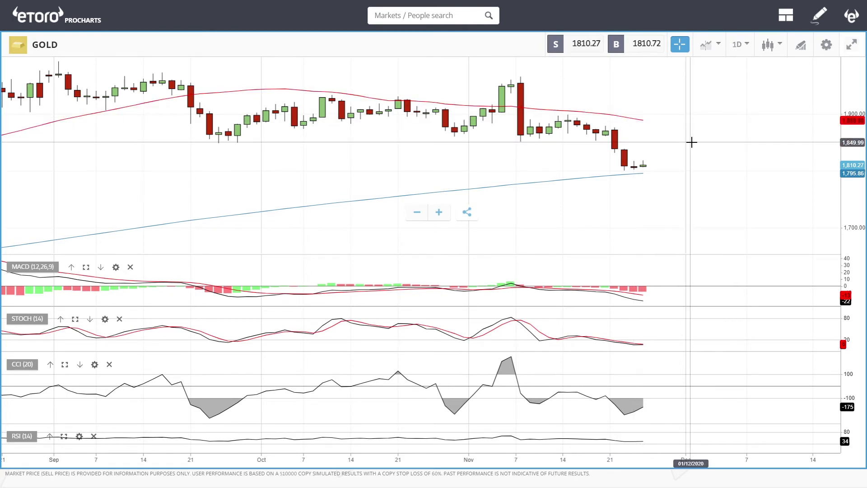
pyautogui.scroll(-3, 704, 149)
pyautogui.scroll(5, 703, 149)
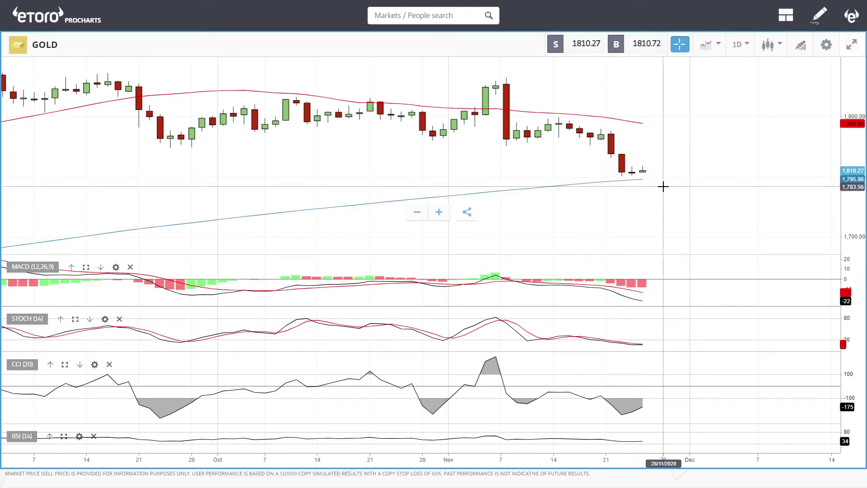
pyautogui.scroll(-3, 675, 188)
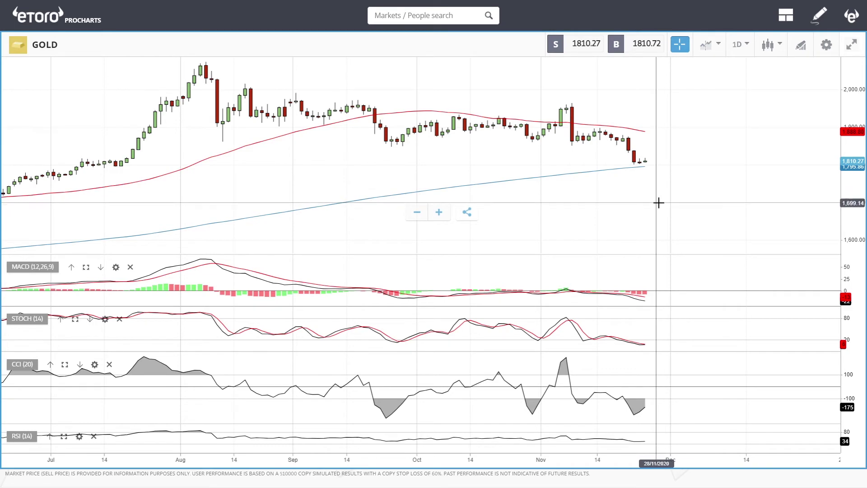
pyautogui.scroll(-5, 657, 202)
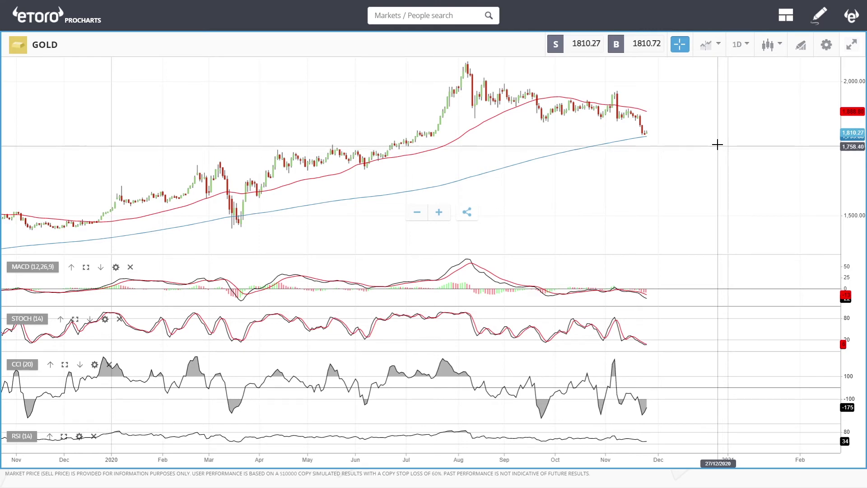
pyautogui.scroll(5, 718, 149)
pyautogui.scroll(5, 672, 160)
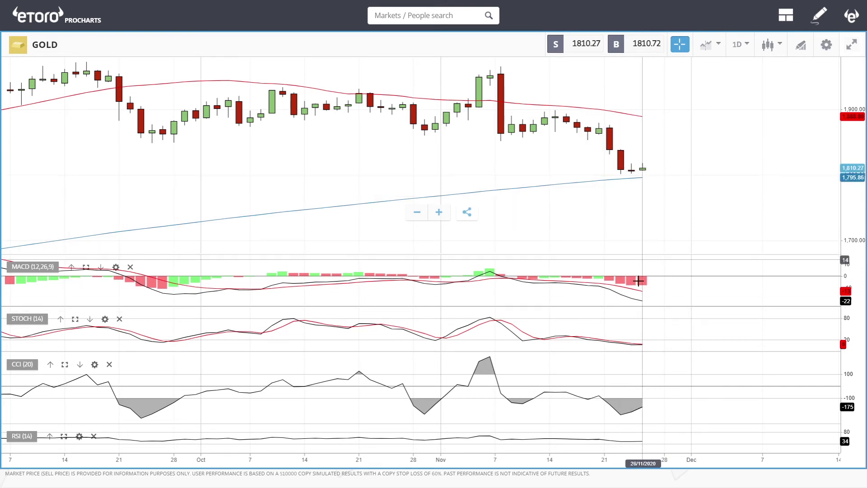
# - Change the GOLD chart's periodicity to 4 Hour and view the recent price history
pyautogui.click(740, 44)
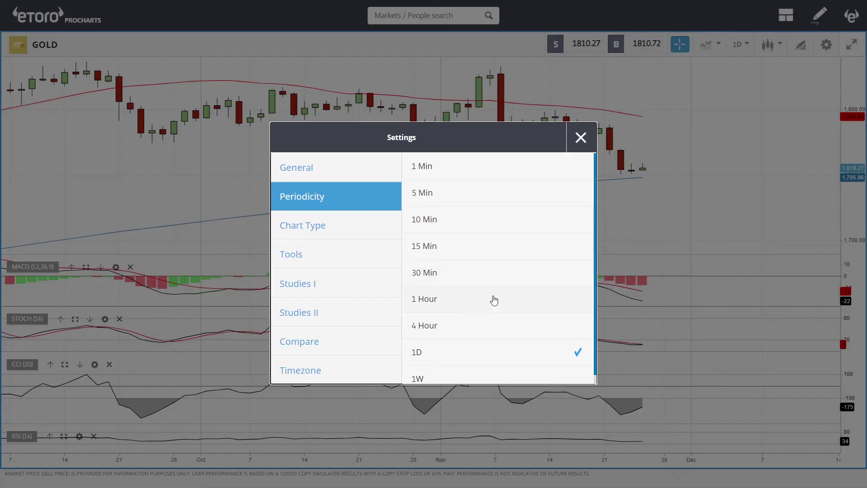
pyautogui.click(441, 326)
pyautogui.click(581, 137)
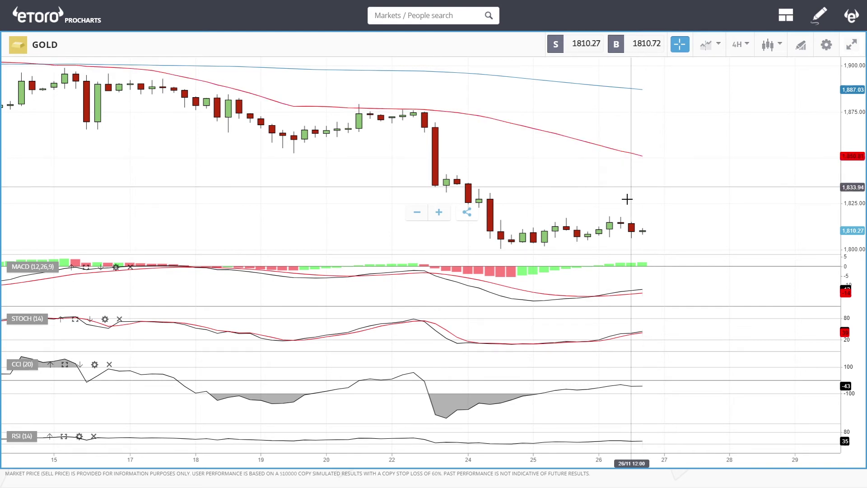
pyautogui.scroll(-3, 677, 163)
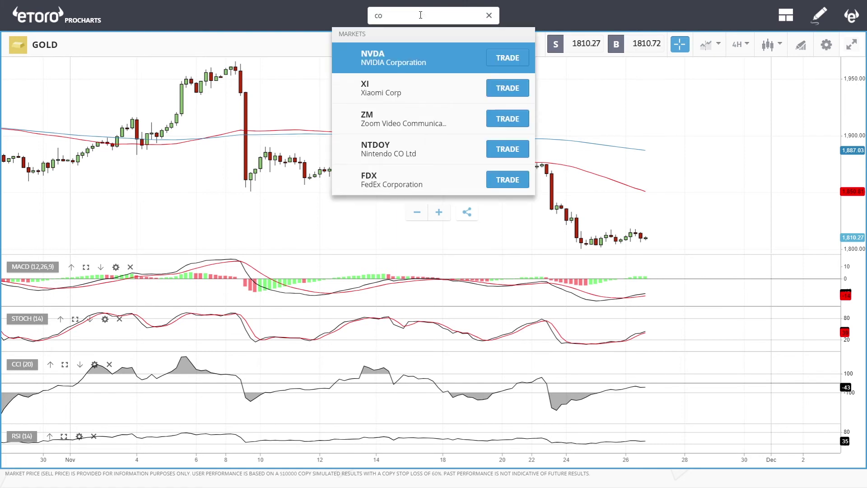
# - Find the COCOA market, load its chart and set the periodicity to 1D
pyautogui.click(397, 147)
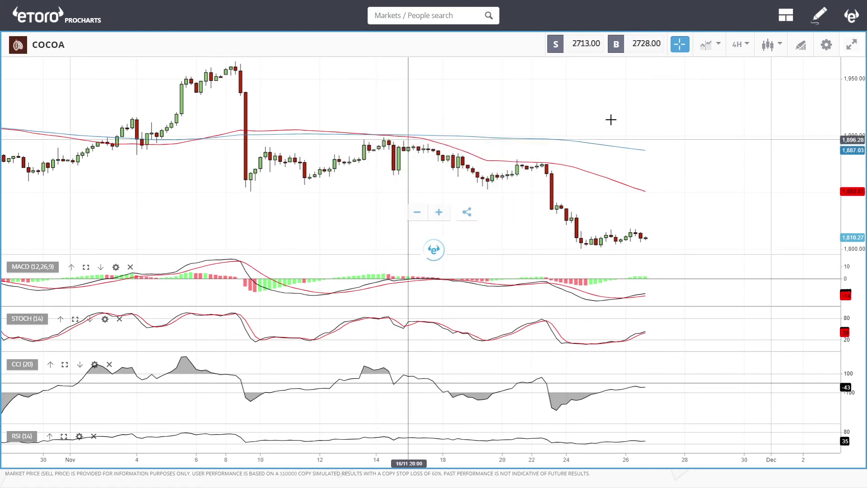
pyautogui.click(740, 44)
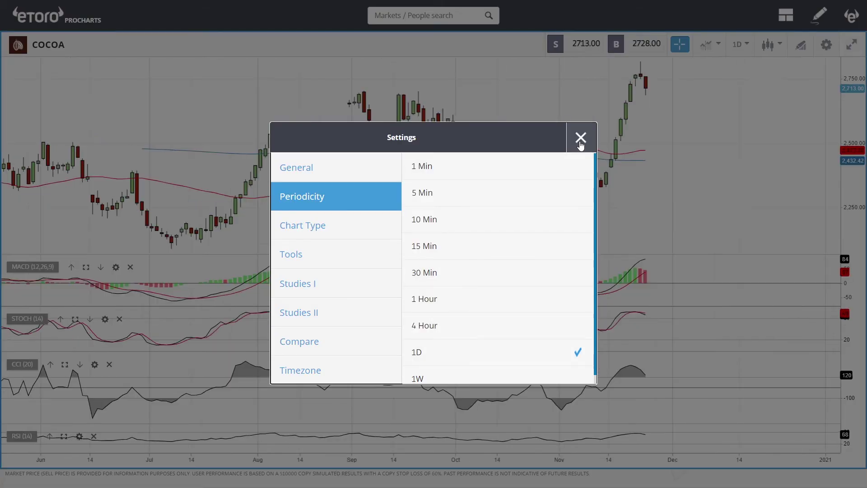
pyautogui.click(580, 138)
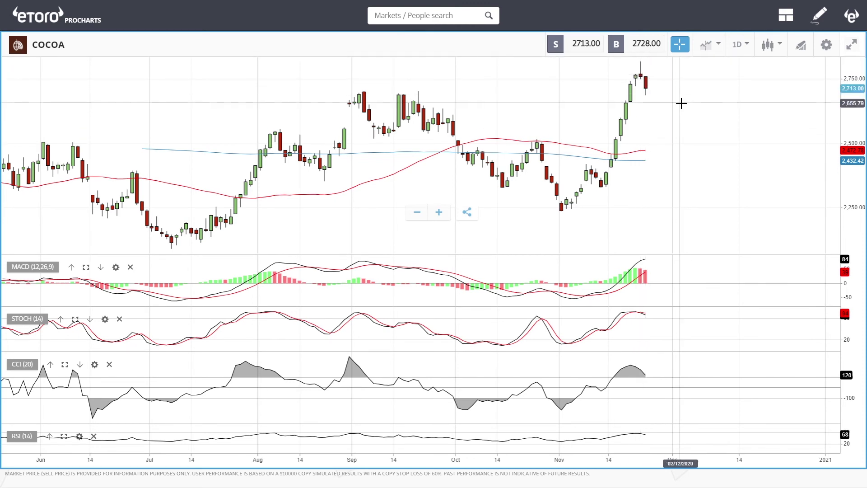
# - Measure COCOA's November rally with a Fibonacci retracement from the early-November low to the late-November high, and delete the drawing
pyautogui.scroll(5, 679, 100)
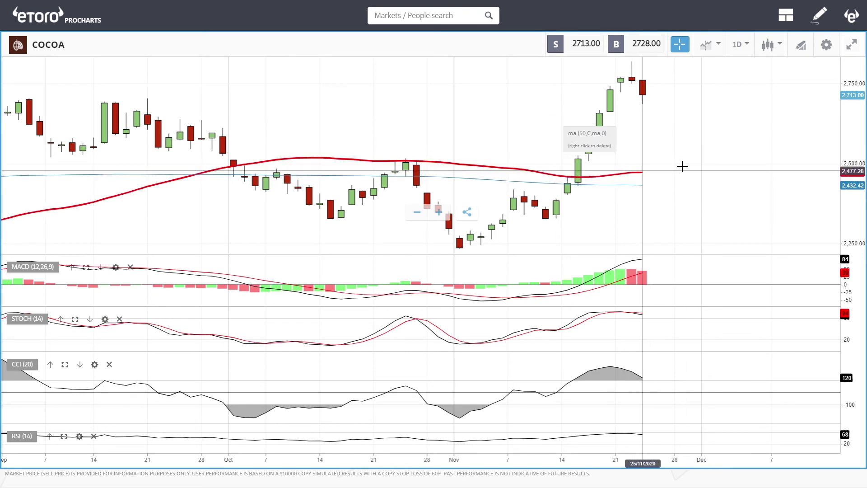
pyautogui.scroll(-3, 712, 143)
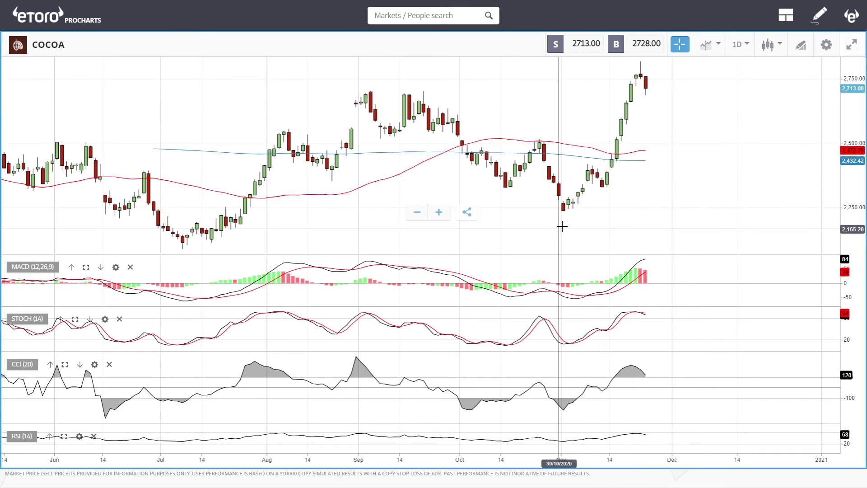
pyautogui.click(800, 44)
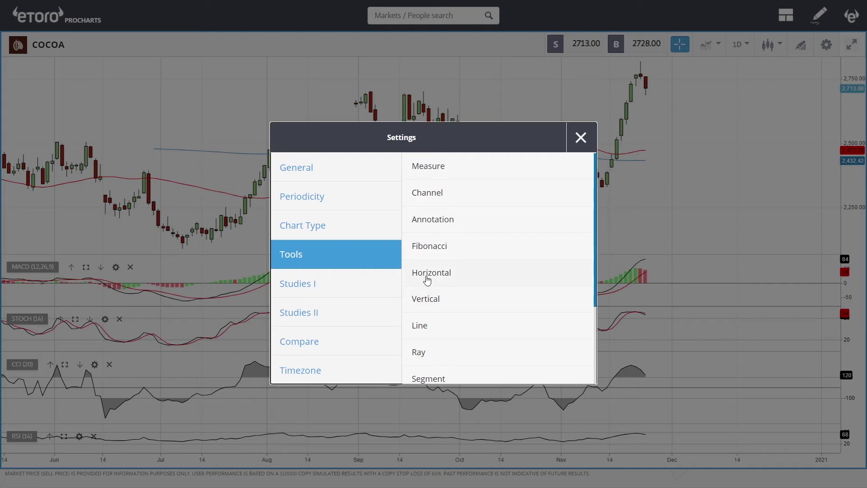
pyautogui.click(430, 246)
pyautogui.click(563, 212)
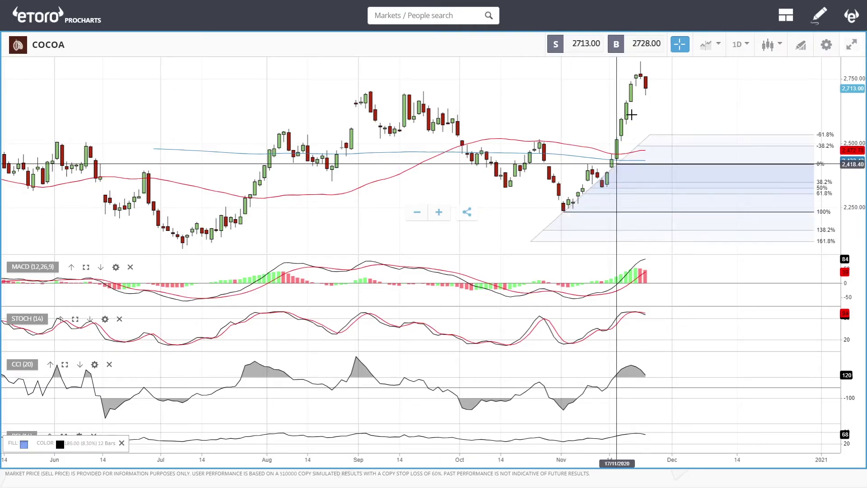
pyautogui.click(641, 59)
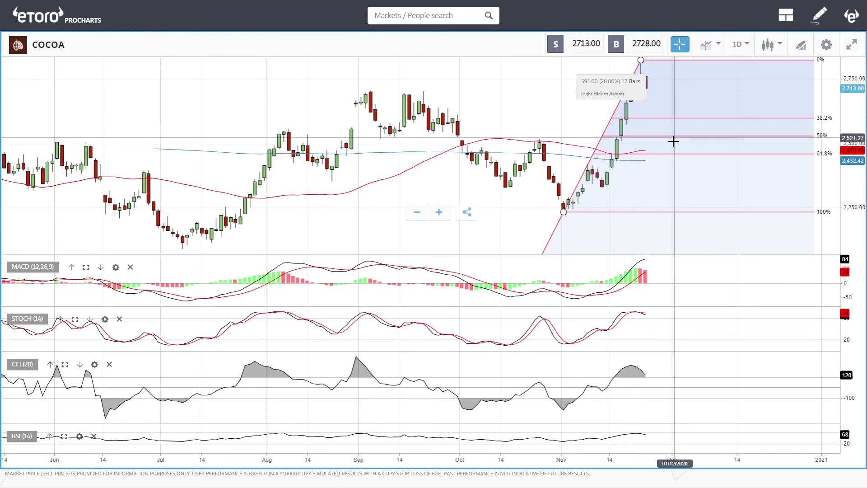
pyautogui.rightClick(641, 60)
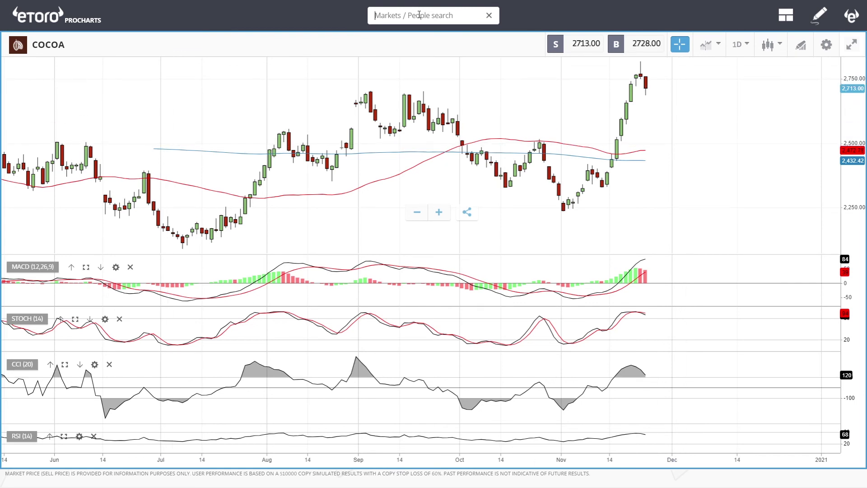
# - Find the WHEAT market with the search "whe" and load its daily chart, focusing on the recent candles
pyautogui.write('e')
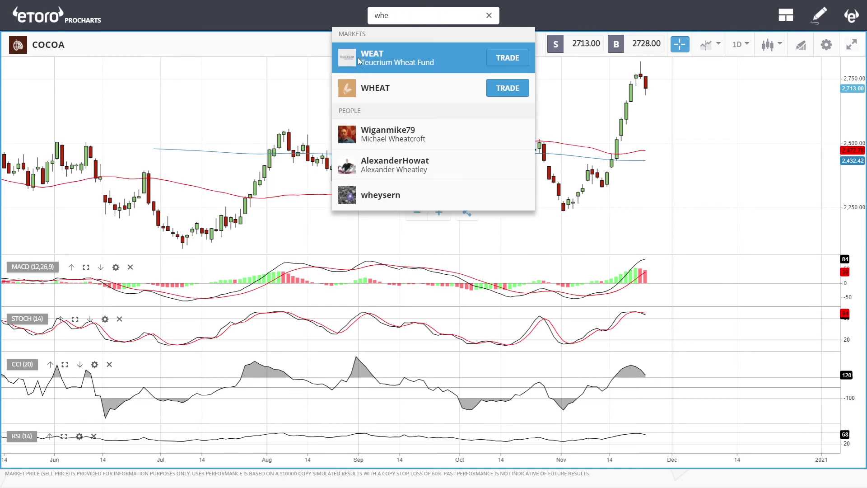
pyautogui.click(413, 88)
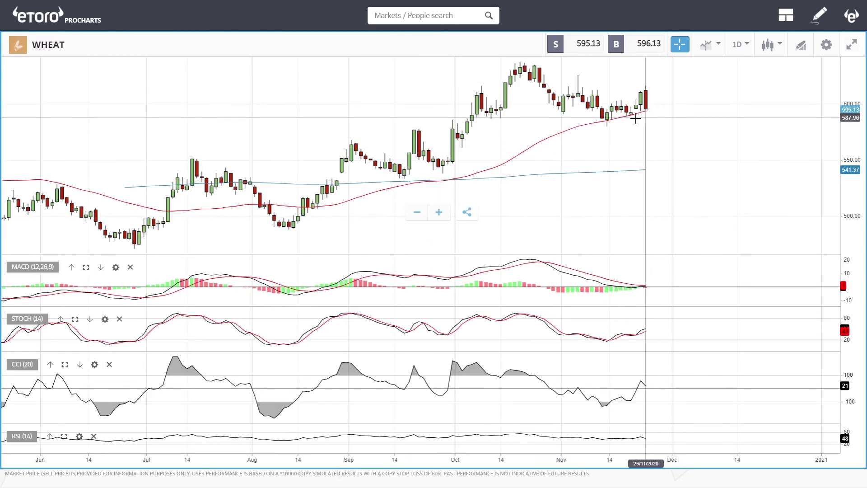
pyautogui.scroll(3, 692, 130)
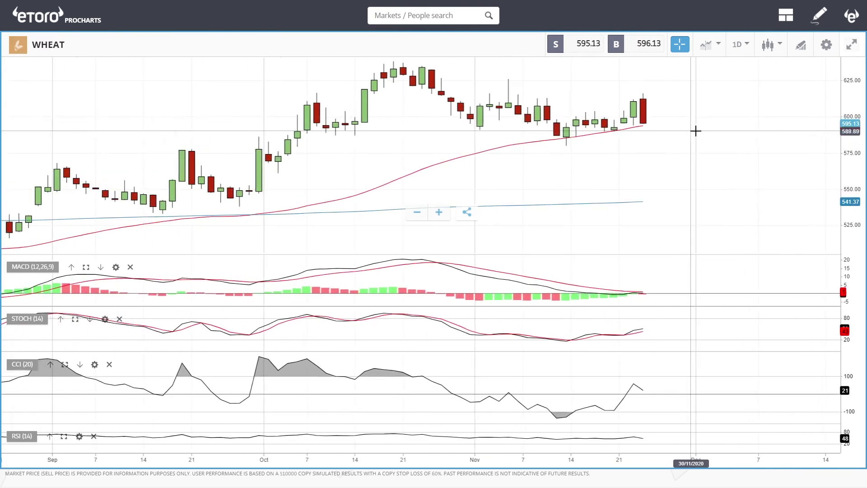